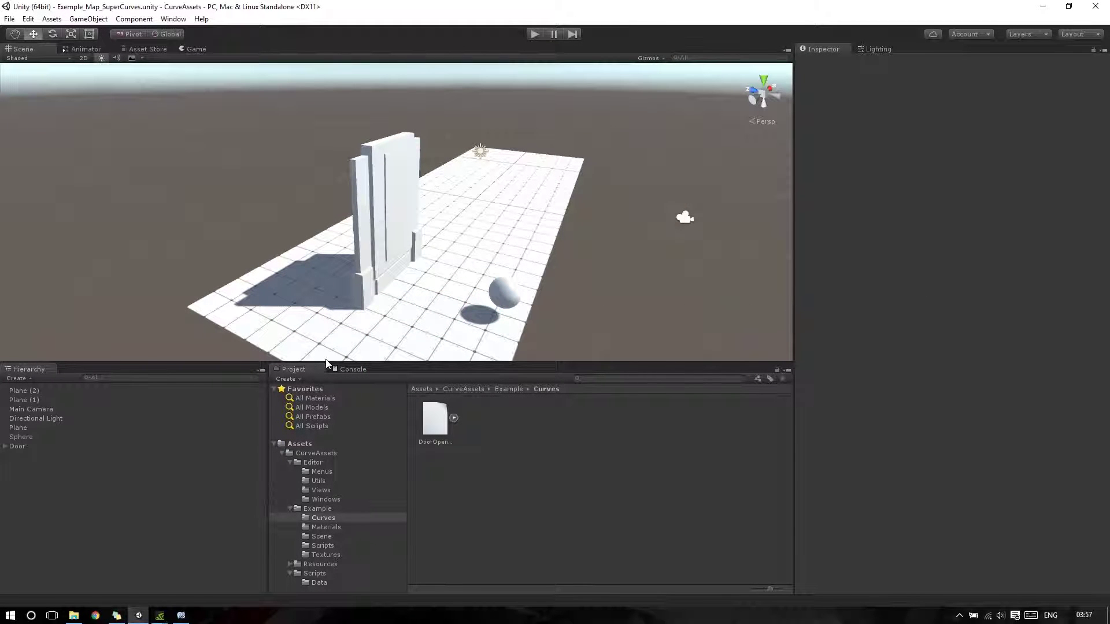
# - Open the Curve Editor window and reposition it over the scene view
pyautogui.click(175, 21)
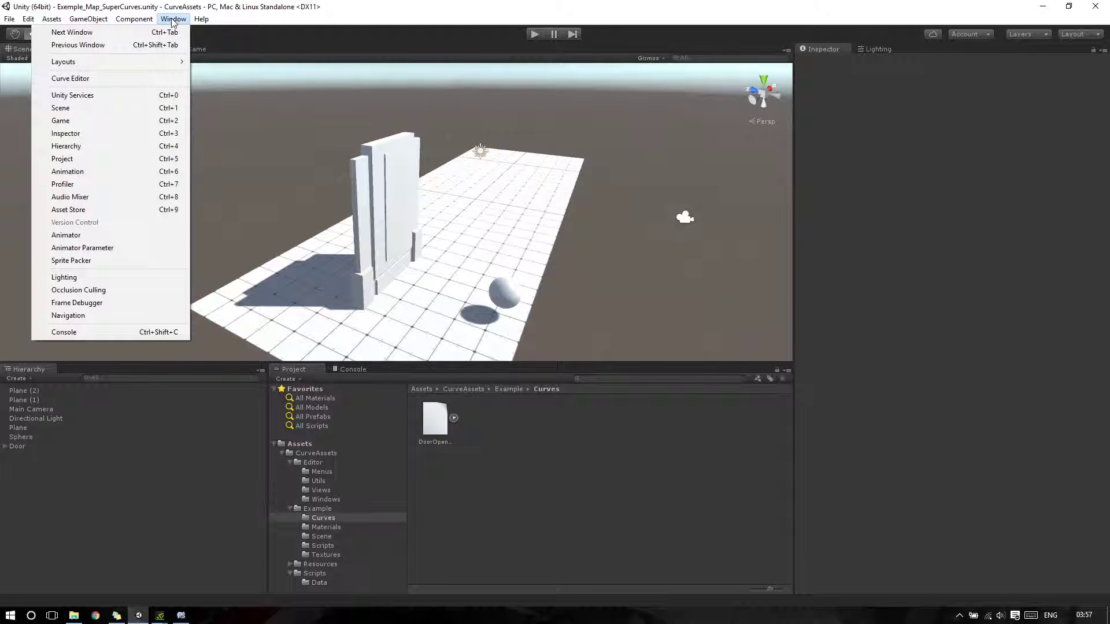
pyautogui.click(91, 80)
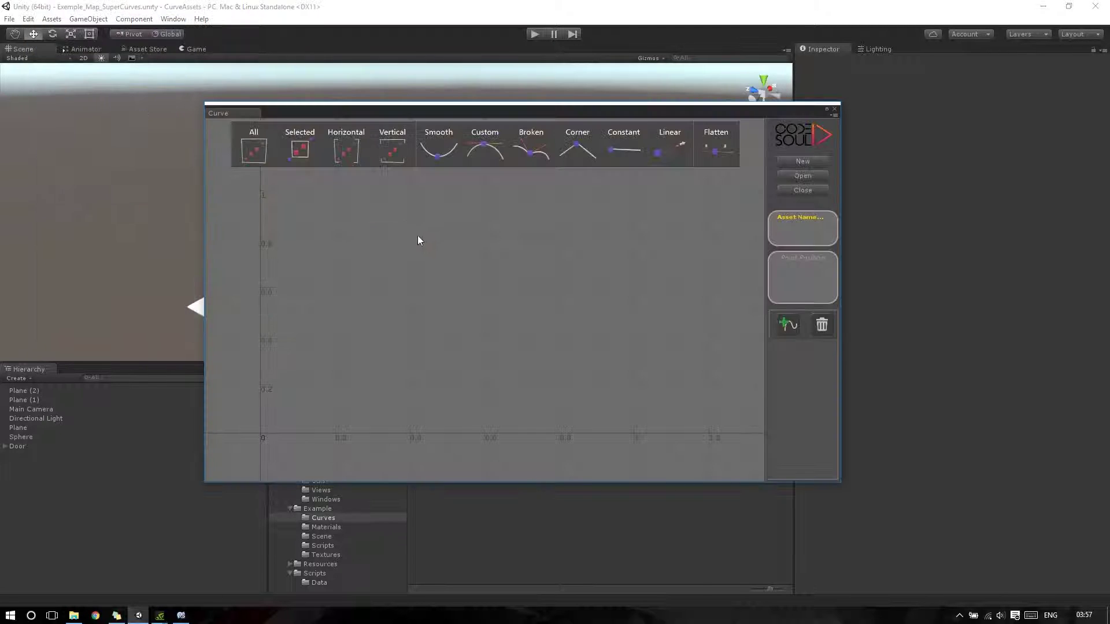
pyautogui.moveTo(477, 114); pyautogui.dragTo(375, 97)
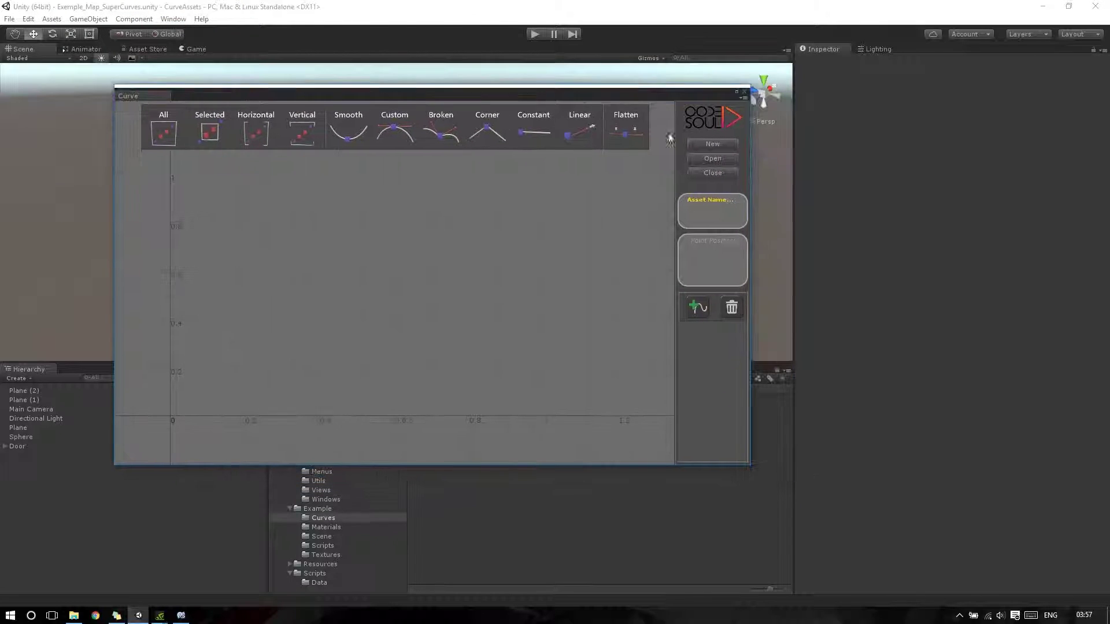
# - Create a new curve asset named test in the Assets/CurveAssets/Example/Curves folder
pyautogui.click(715, 145)
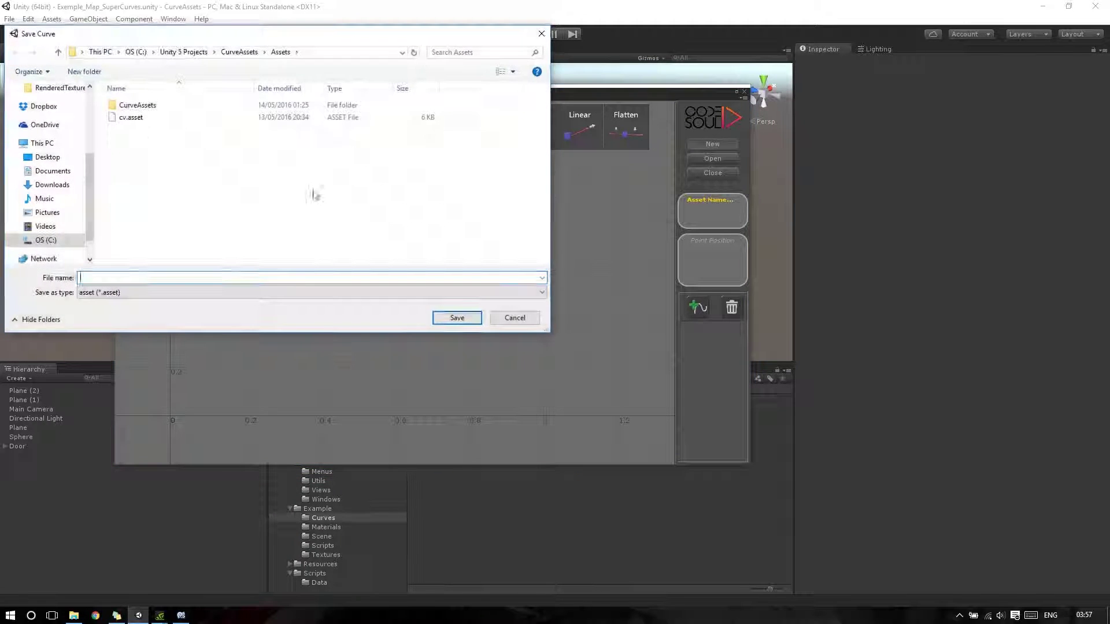
pyautogui.doubleClick(152, 107)
pyautogui.doubleClick(137, 117)
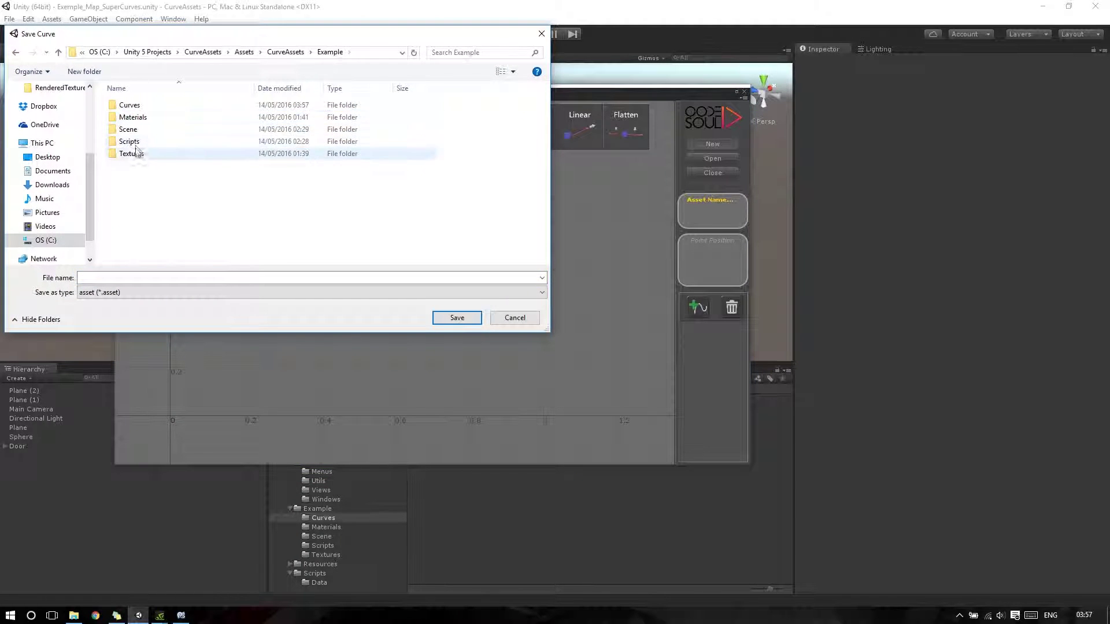
pyautogui.doubleClick(133, 106)
pyautogui.click(81, 278)
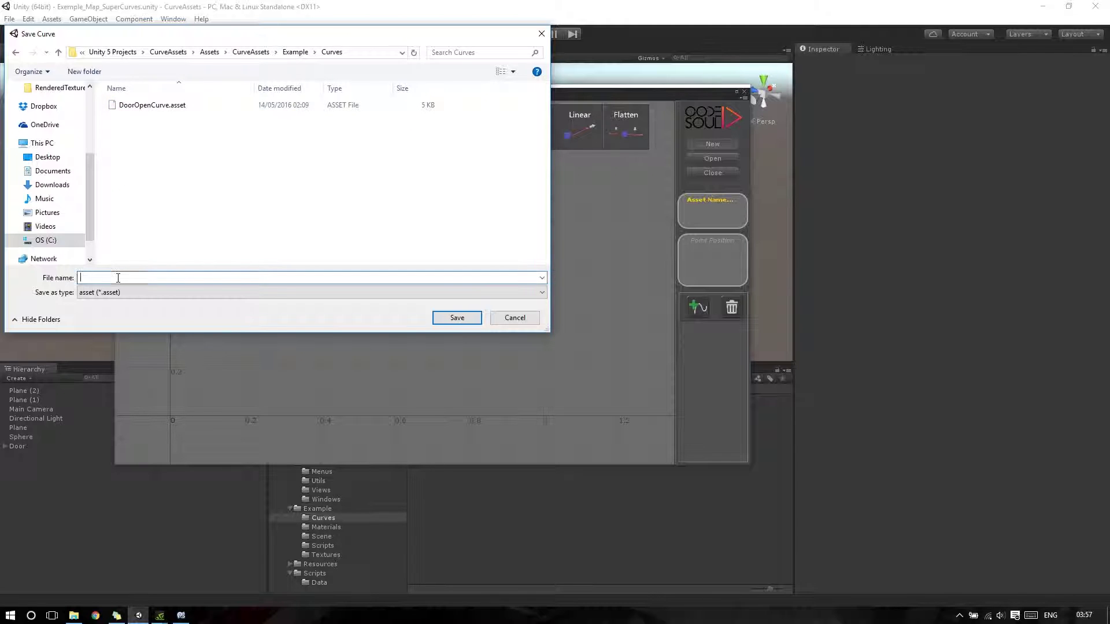
pyautogui.write('test')
pyautogui.click(457, 318)
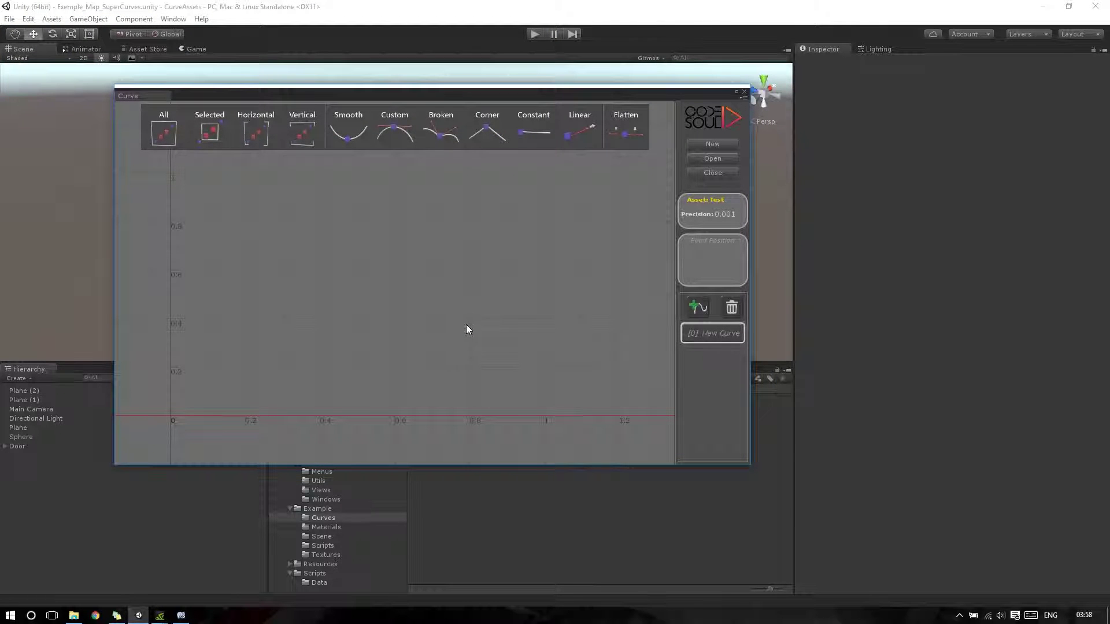
# - Add a point to the curve at about x 0.076, y 0.524, and delete it again
pyautogui.rightClick(200, 397)
pyautogui.click(230, 407)
pyautogui.moveTo(200, 416); pyautogui.dragTo(199, 290)
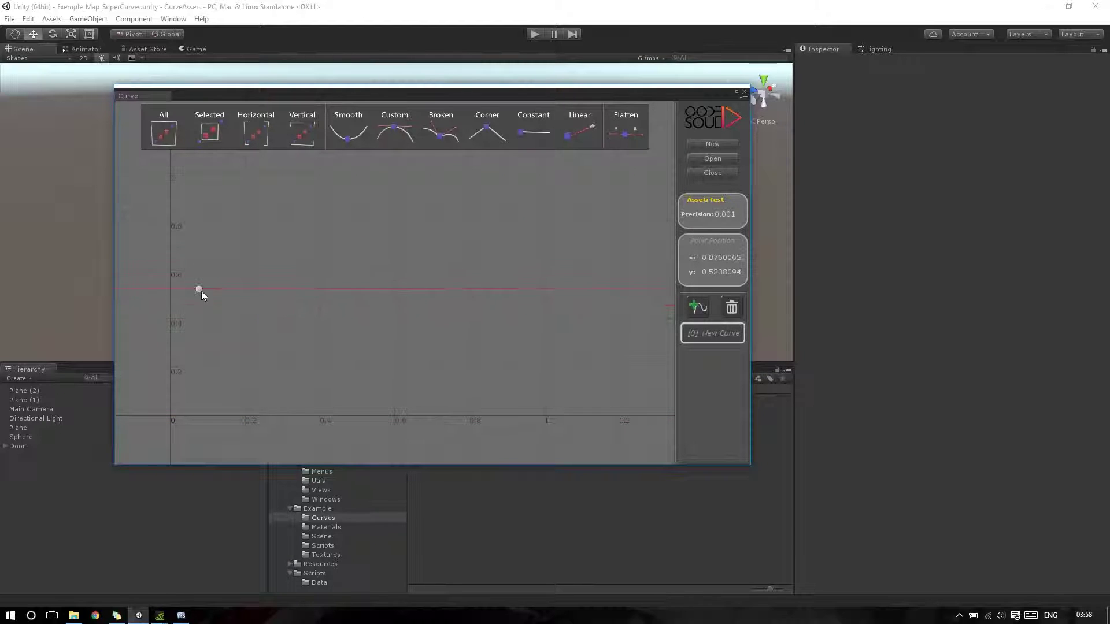
pyautogui.rightClick(510, 256)
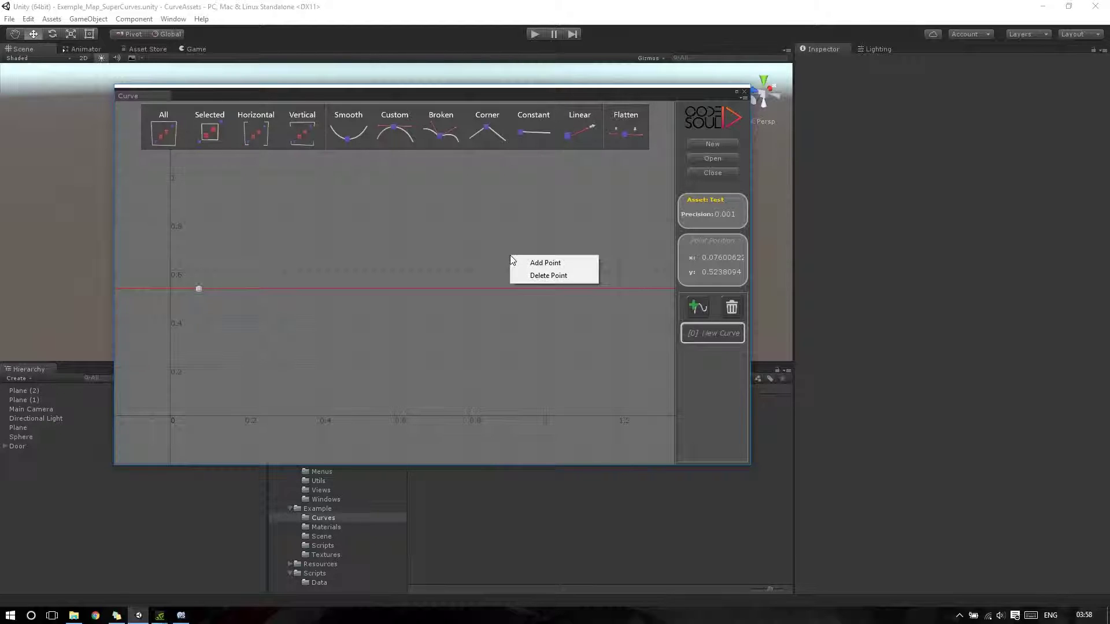
pyautogui.click(542, 276)
# - Add two points to the curve, one at about x 0.04, y 0.08 and one near x 1.05, y 0.9
pyautogui.rightClick(298, 304)
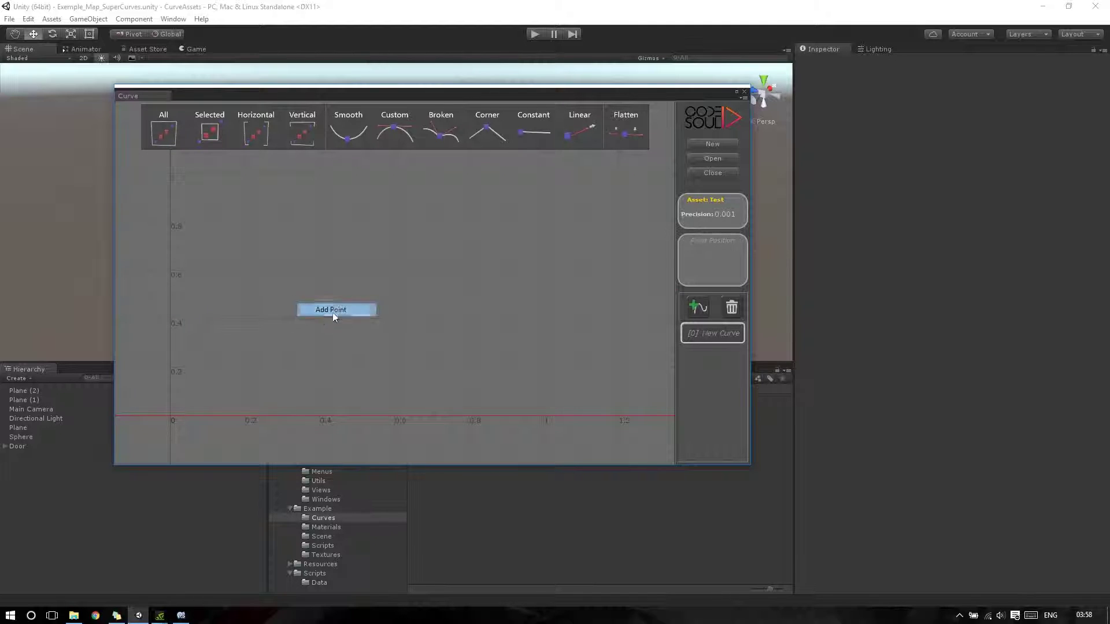
pyautogui.click(333, 311)
pyautogui.moveTo(296, 418); pyautogui.dragTo(186, 397)
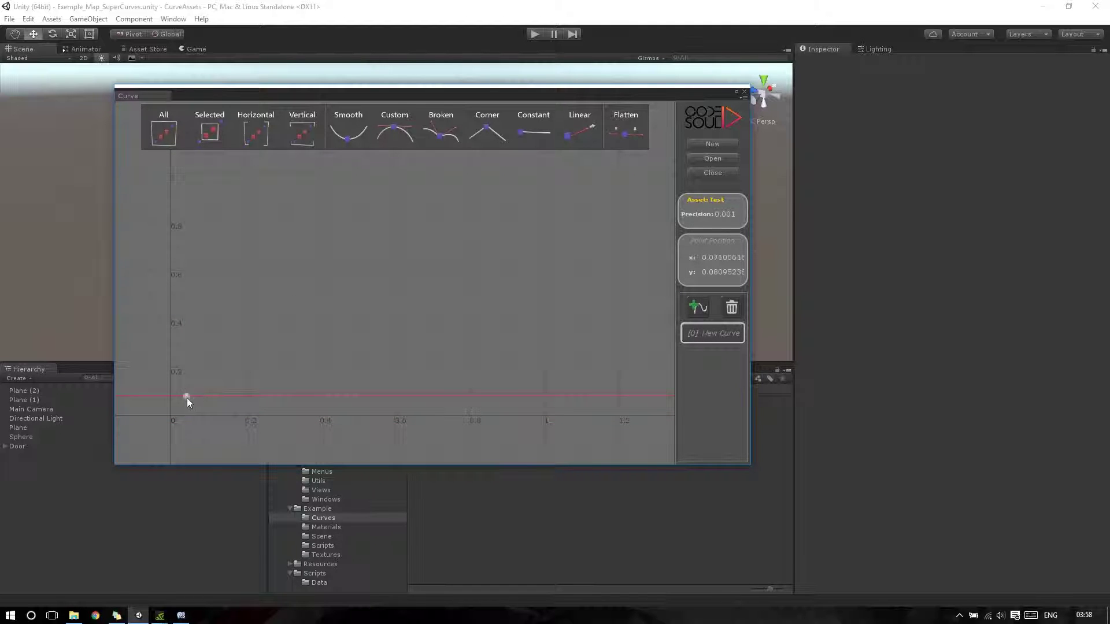
pyautogui.rightClick(537, 370)
pyautogui.click(565, 375)
pyautogui.moveTo(537, 397); pyautogui.dragTo(563, 201)
# - Give the curve's first point a Custom tangent with a long handle towards the second point and flatten it
pyautogui.moveTo(144, 181); pyautogui.dragTo(622, 419)
pyautogui.hotkey('ctrl', 'a')
pyautogui.click(186, 396)
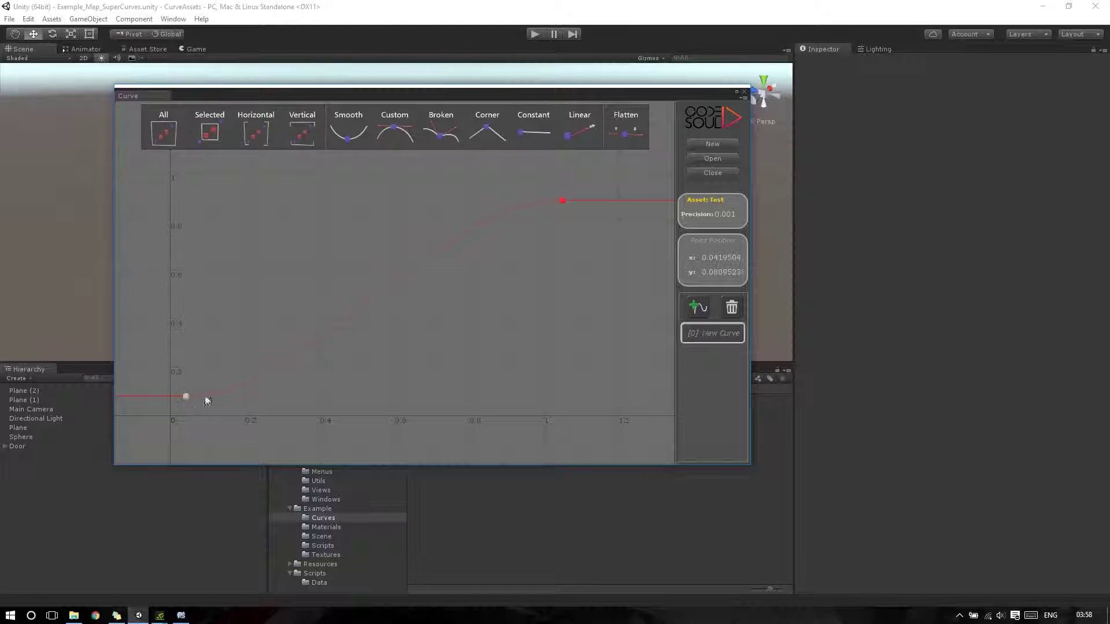
pyautogui.click(397, 138)
pyautogui.moveTo(223, 396); pyautogui.dragTo(404, 338)
pyautogui.click(621, 131)
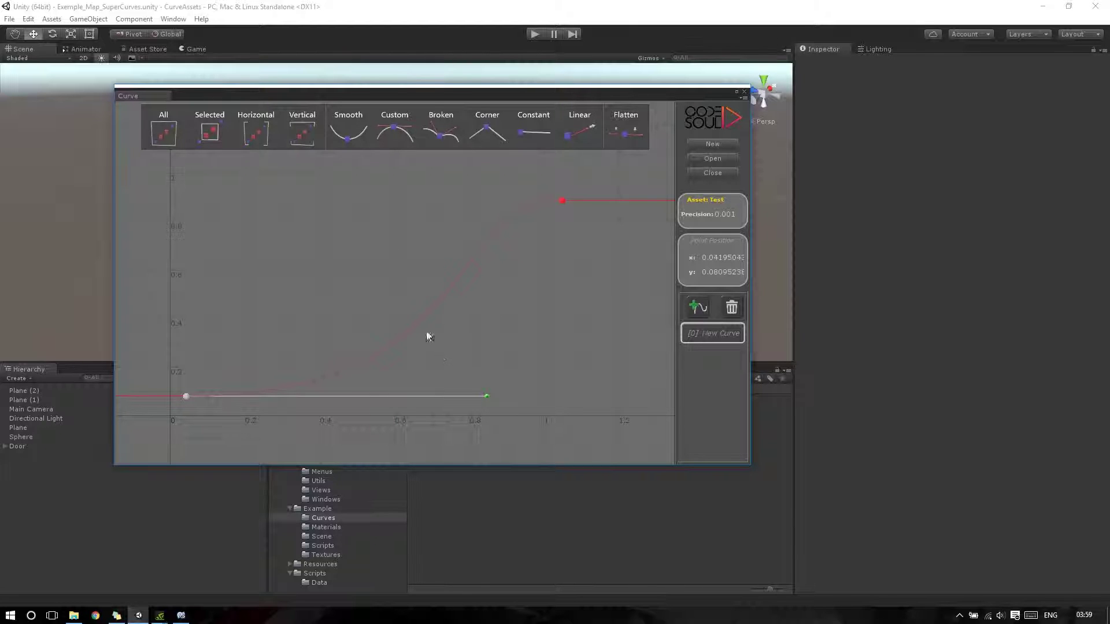
# - Examine the curve graph at different zoom levels and positions, scaling both axes together and each axis separately
pyautogui.scroll(-3, 370, 300)
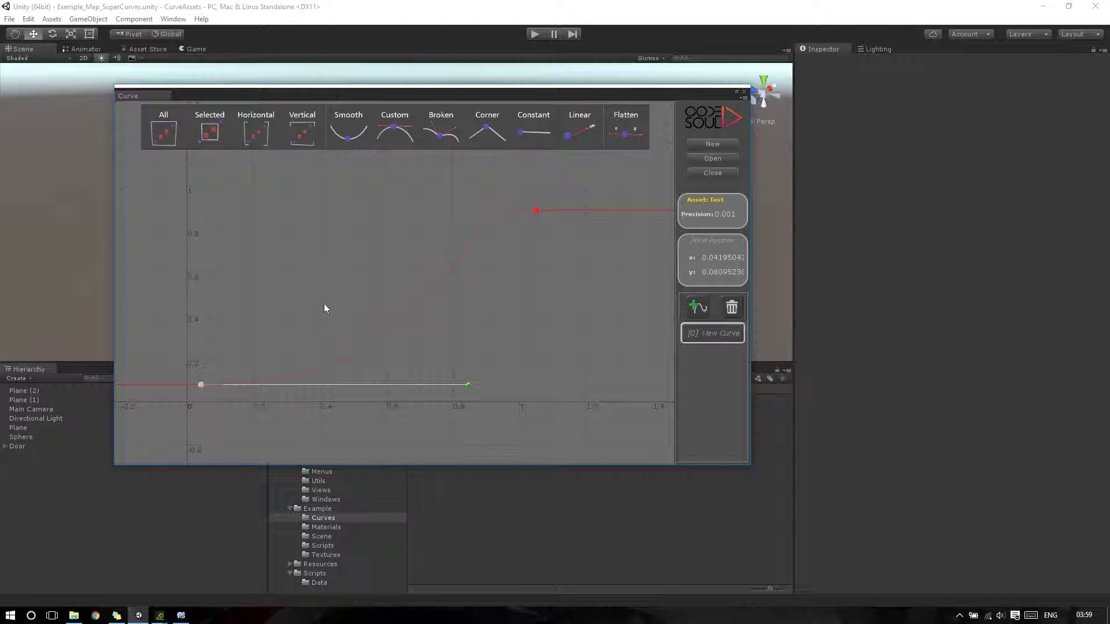
pyautogui.moveTo(324, 309); pyautogui.dragTo(397, 282)
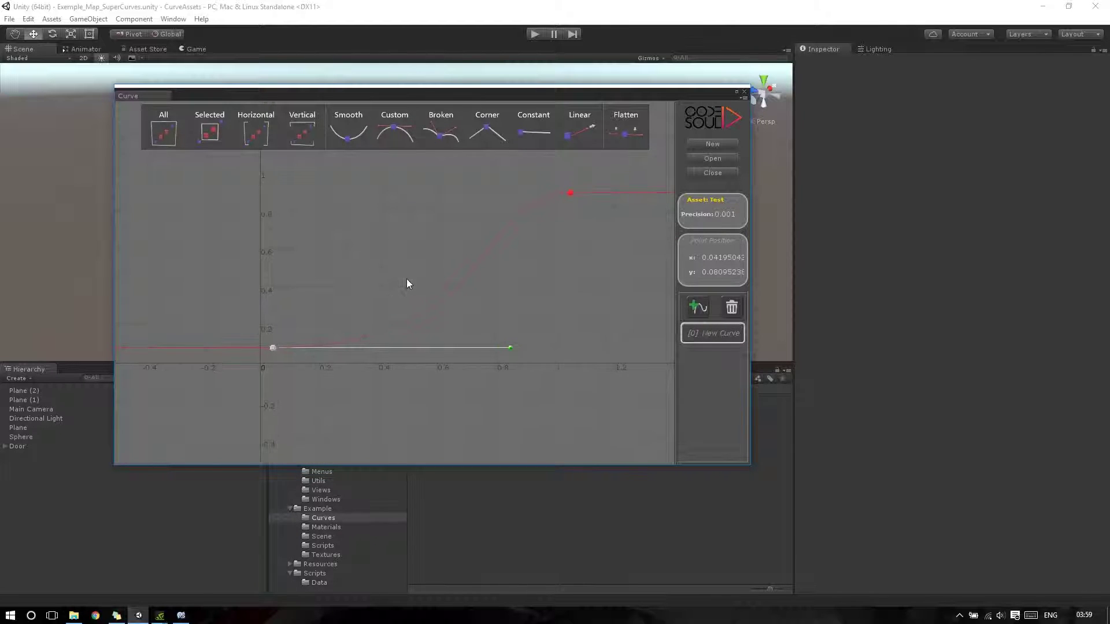
pyautogui.scroll(4, 408, 278)
pyautogui.scroll(-4, 364, 287)
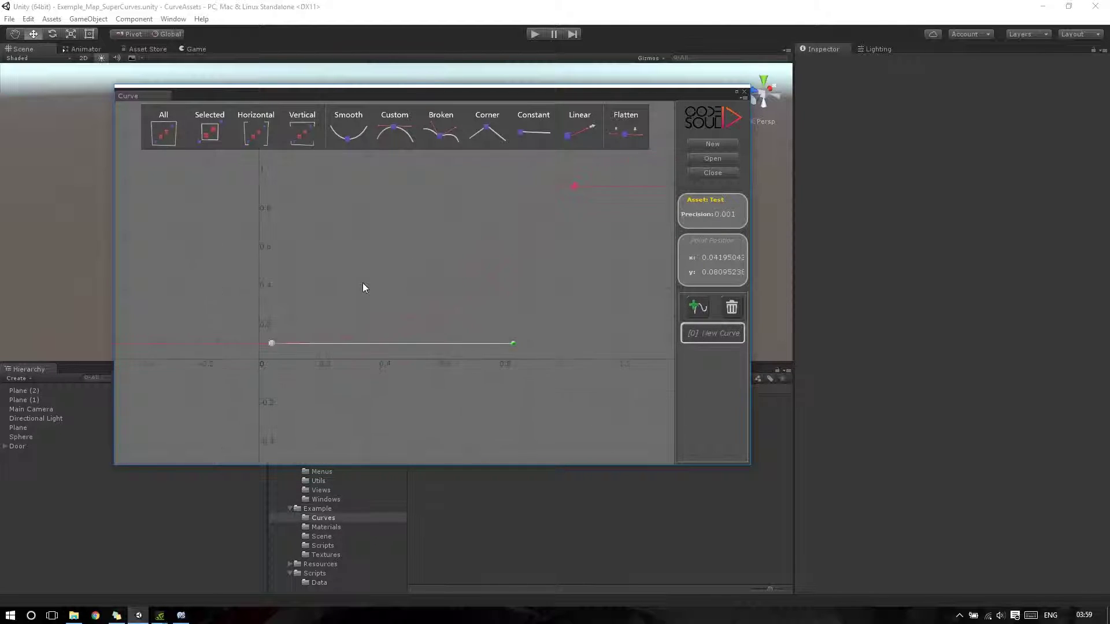
pyautogui.scroll(3, 366, 281)
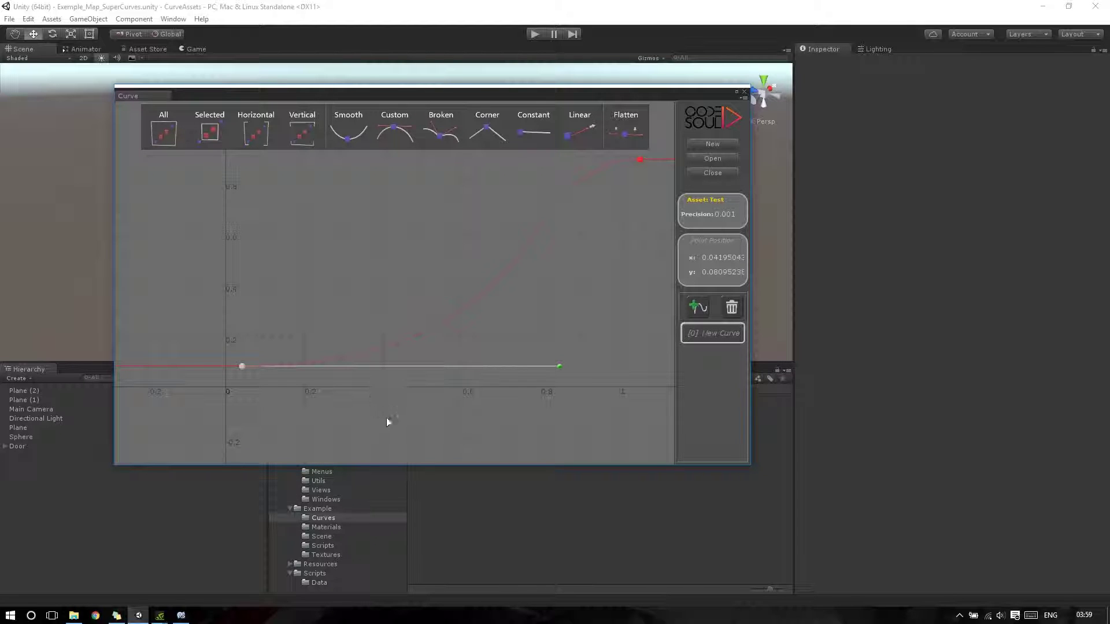
pyautogui.scroll(-1, 384, 287)
pyautogui.scroll(2, 387, 278)
pyautogui.scroll(2, 415, 280)
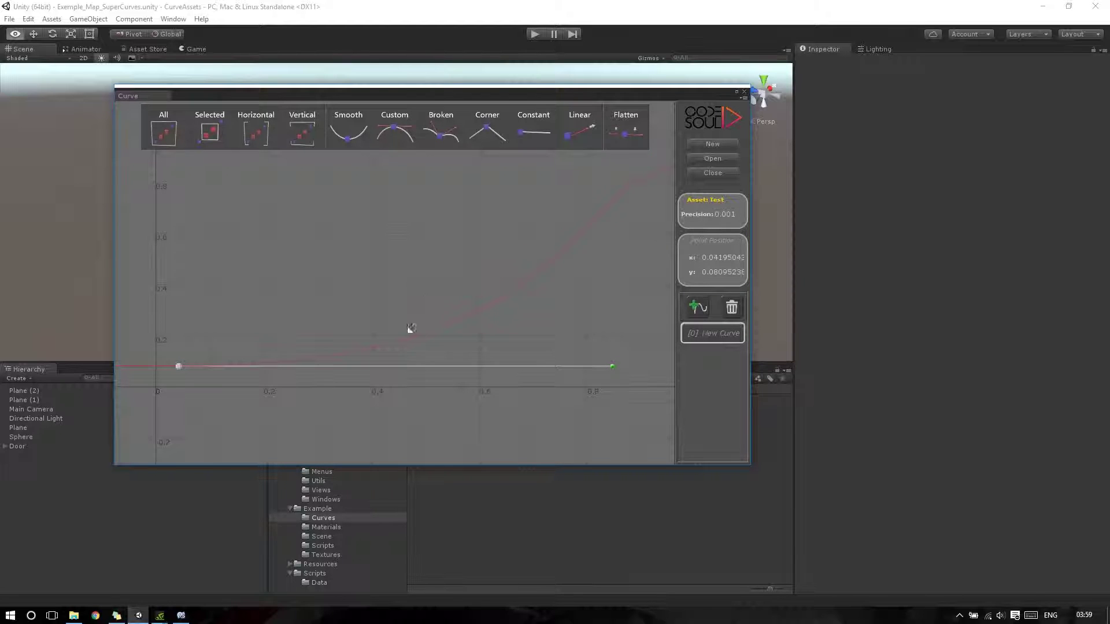
pyautogui.moveTo(554, 371); pyautogui.dragTo(324, 337)
pyautogui.scroll(4, 357, 246)
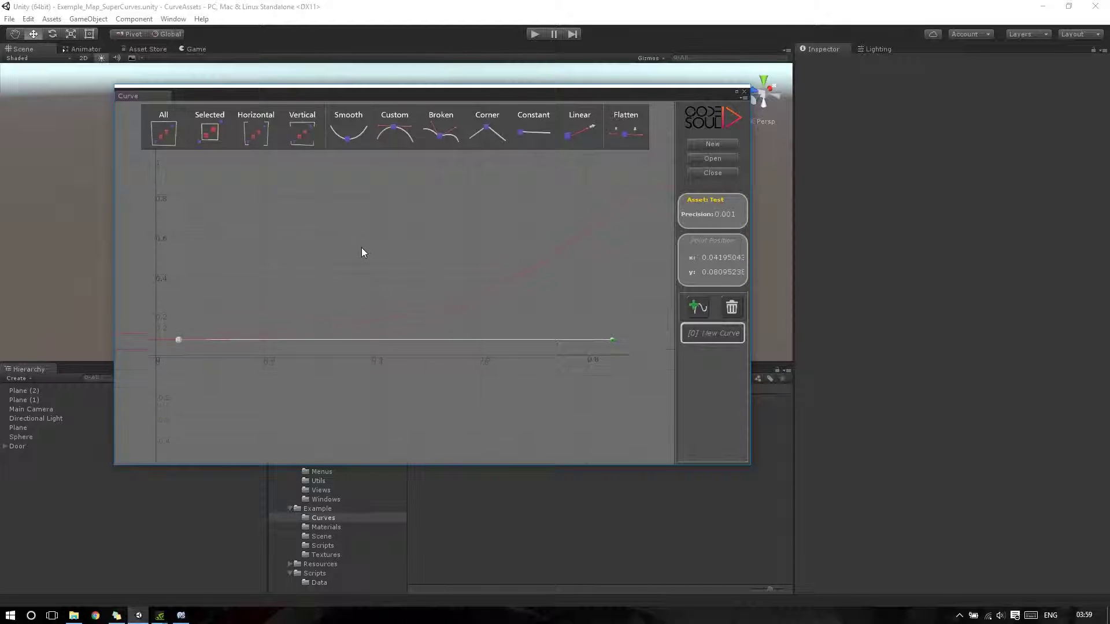
pyautogui.scroll(1, 357, 274)
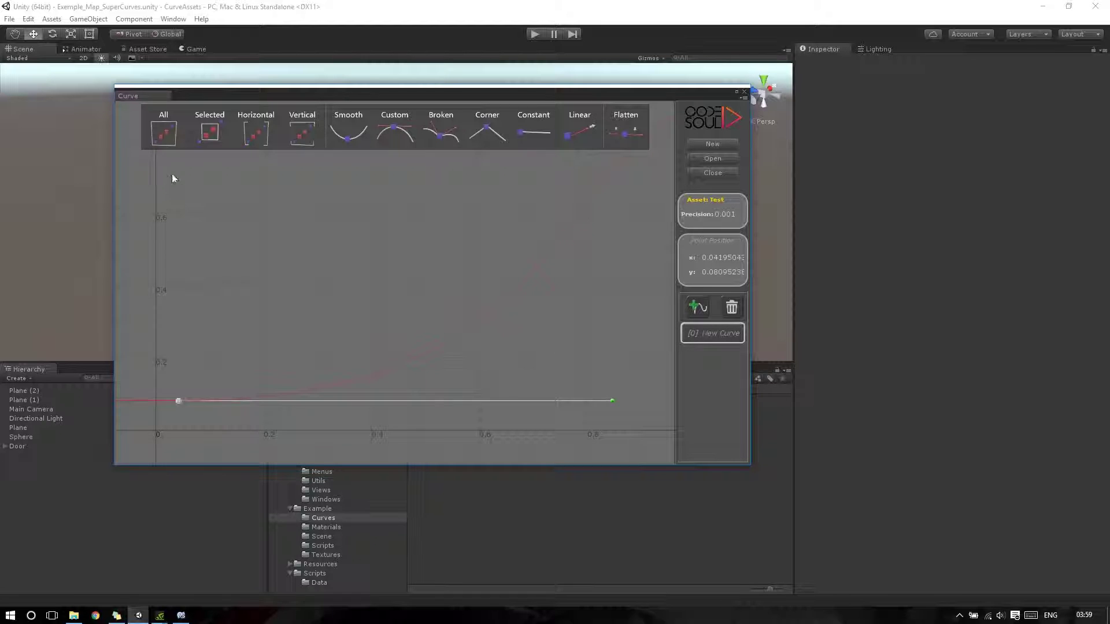
pyautogui.scroll(3, 343, 321)
pyautogui.scroll(-4, 385, 248)
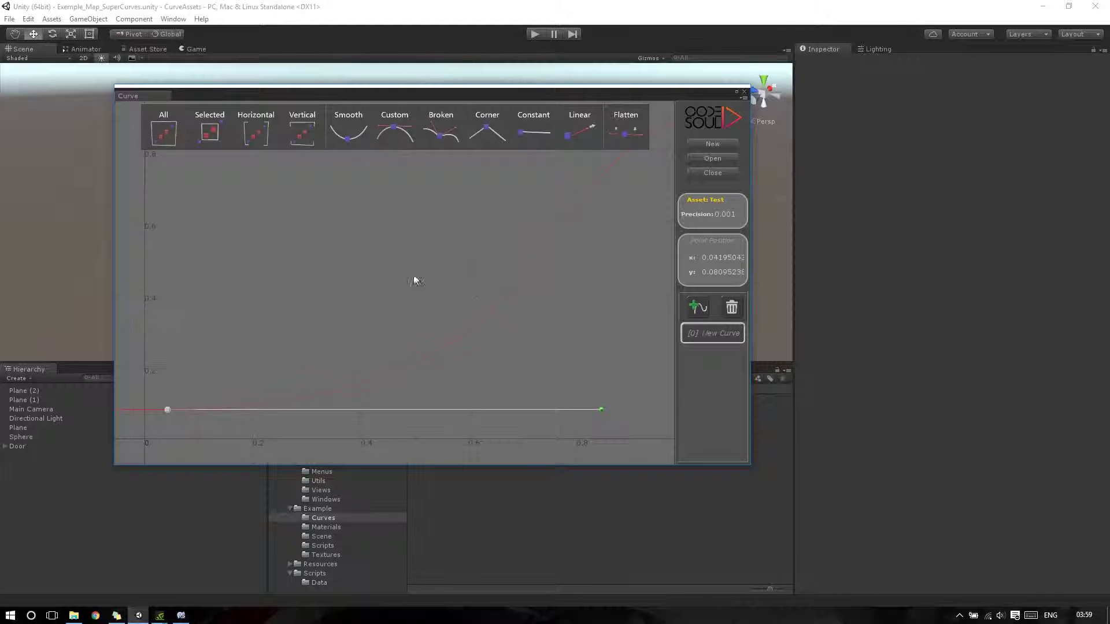
pyautogui.scroll(-1, 360, 284)
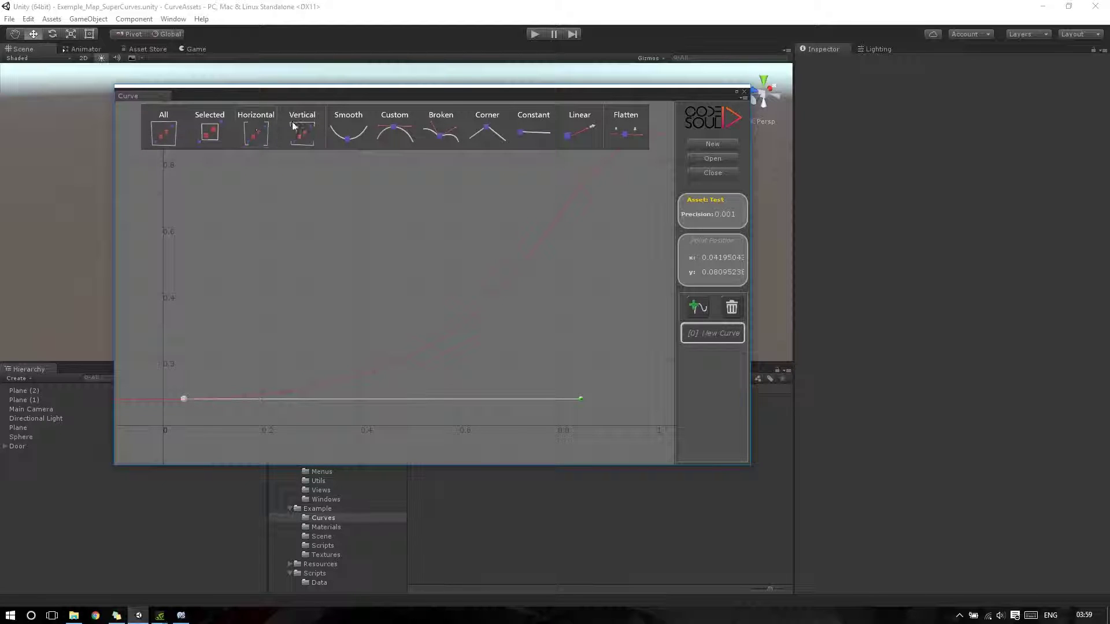
# - Frame all curve points, the selected point alone, and all points again in the graph
pyautogui.click(171, 133)
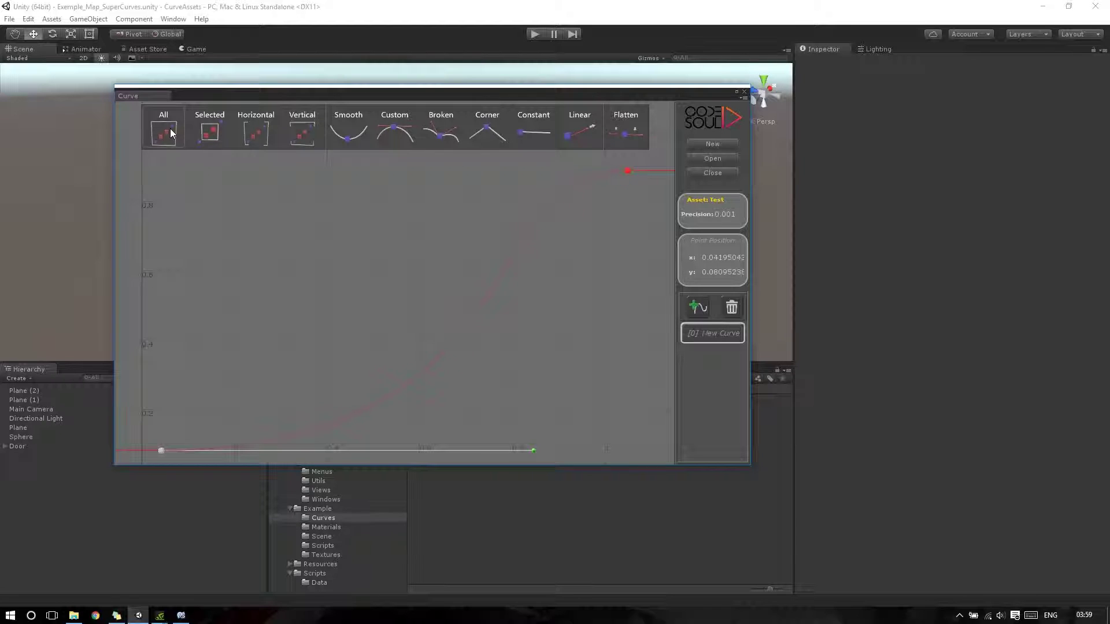
pyautogui.click(209, 132)
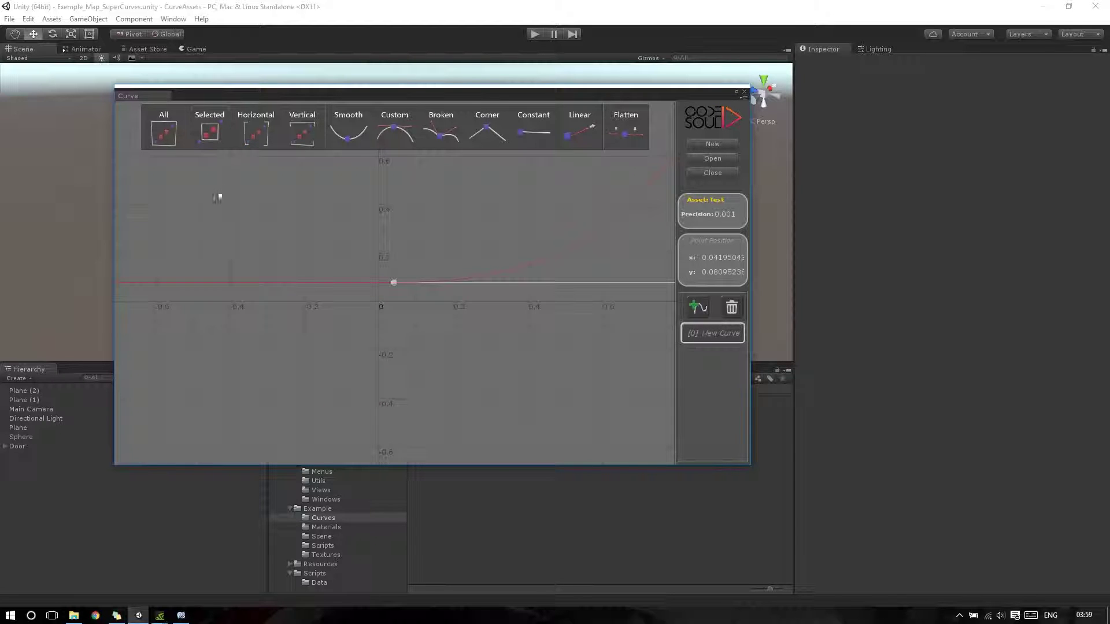
pyautogui.click(164, 134)
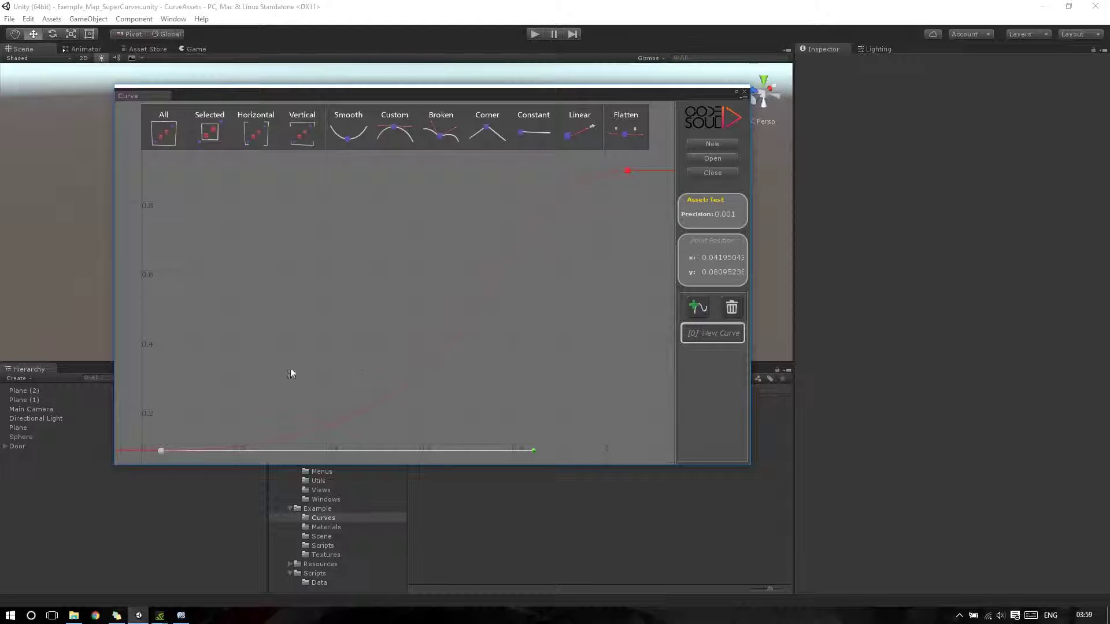
# - Set the selected first point's position to x 0 and y 0
pyautogui.scroll(-2, 291, 368)
pyautogui.moveTo(282, 346); pyautogui.dragTo(339, 239)
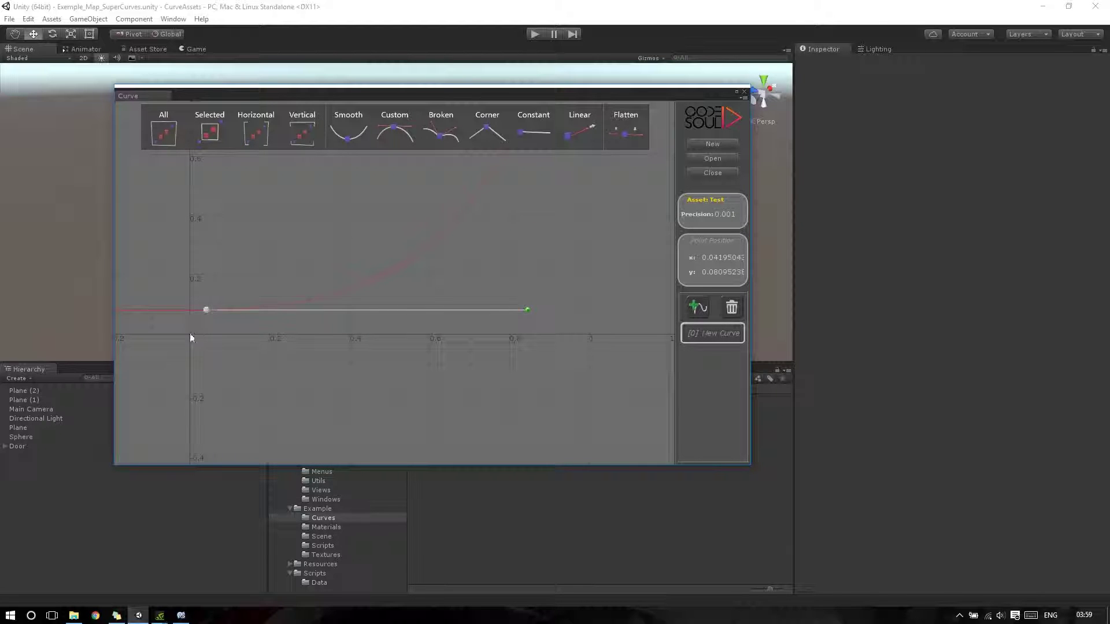
pyautogui.click(716, 257)
pyautogui.write('0')
pyautogui.press('Return')
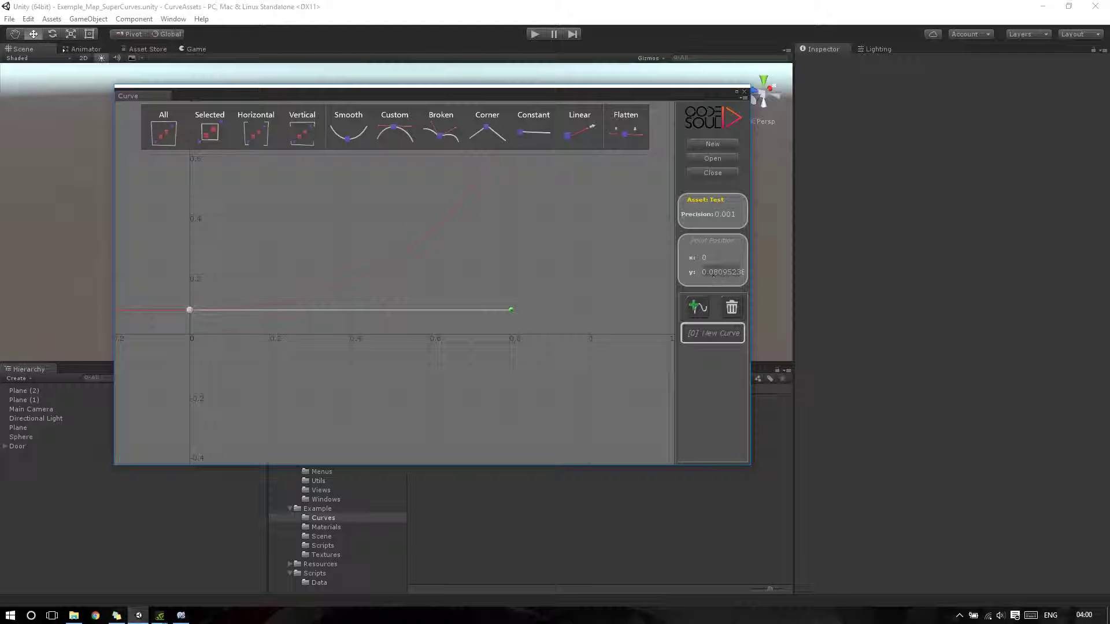
pyautogui.click(717, 272)
pyautogui.write('0')
pyautogui.press('Return')
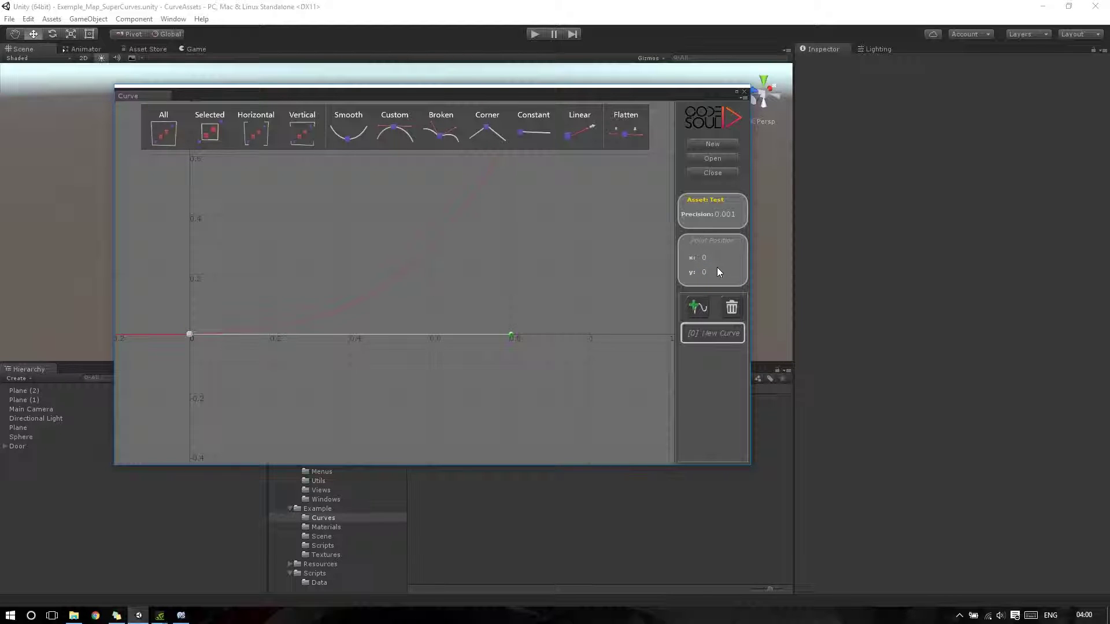
pyautogui.click(727, 213)
pyautogui.moveTo(738, 215); pyautogui.dragTo(713, 217)
pyautogui.scroll(-1, 435, 299)
pyautogui.scroll(-3, 435, 299)
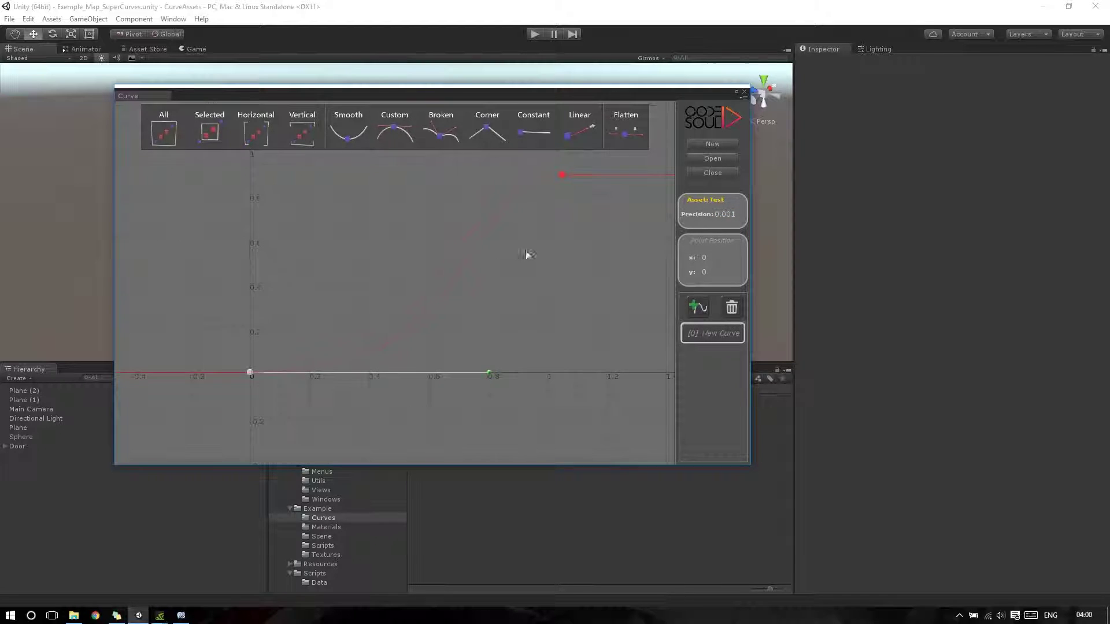
pyautogui.scroll(-1, 502, 300)
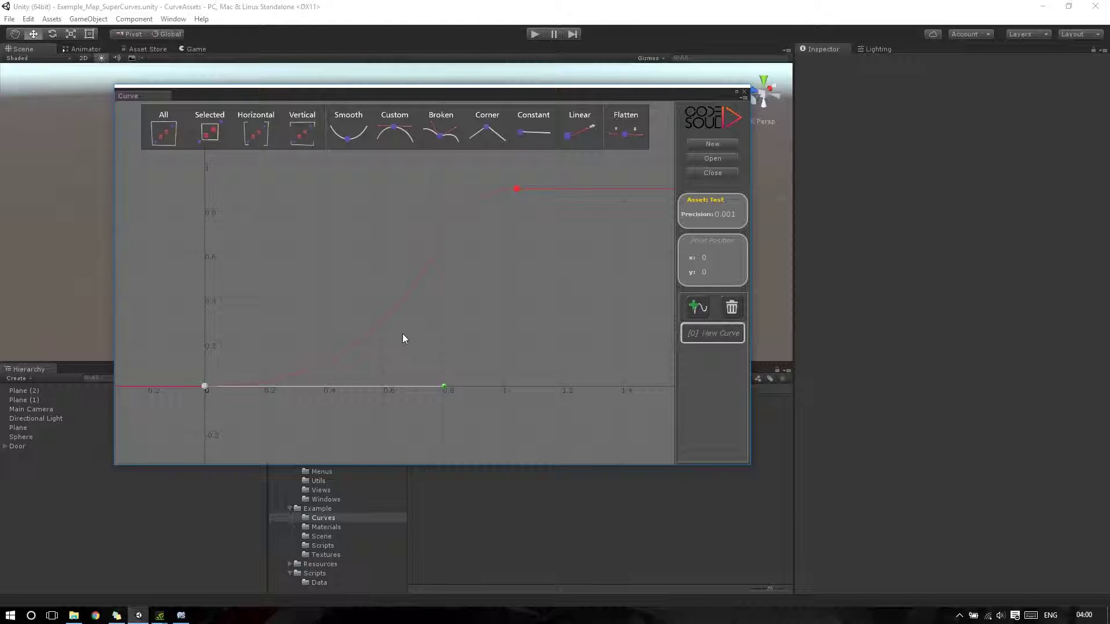
# - Add two more curves to the asset and delete the last one, curve [2]
pyautogui.click(700, 308)
pyautogui.click(700, 307)
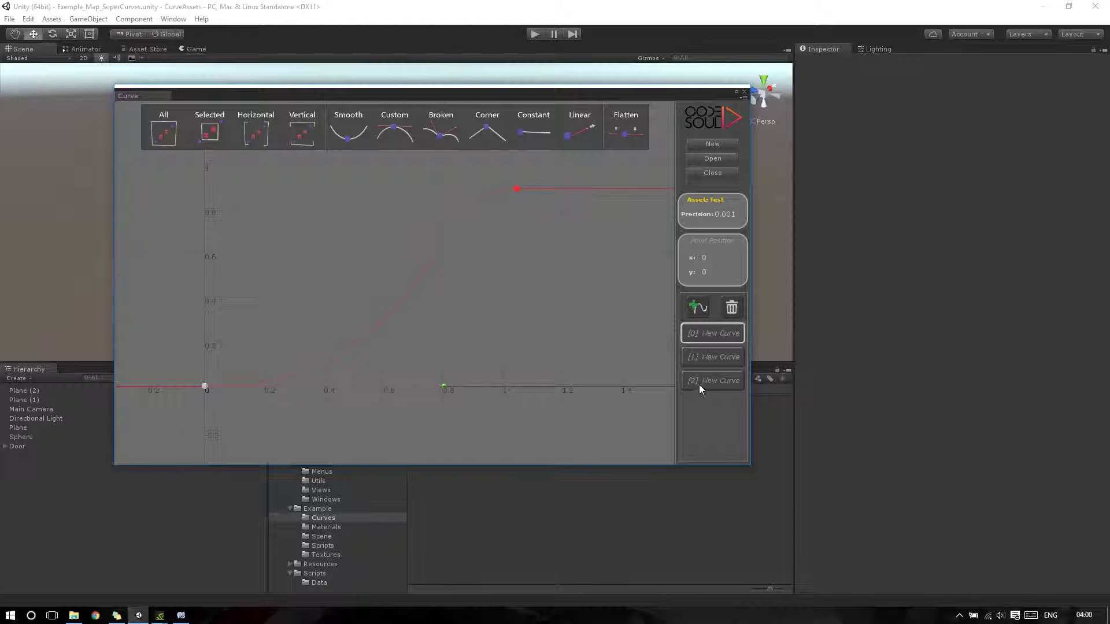
pyautogui.click(700, 384)
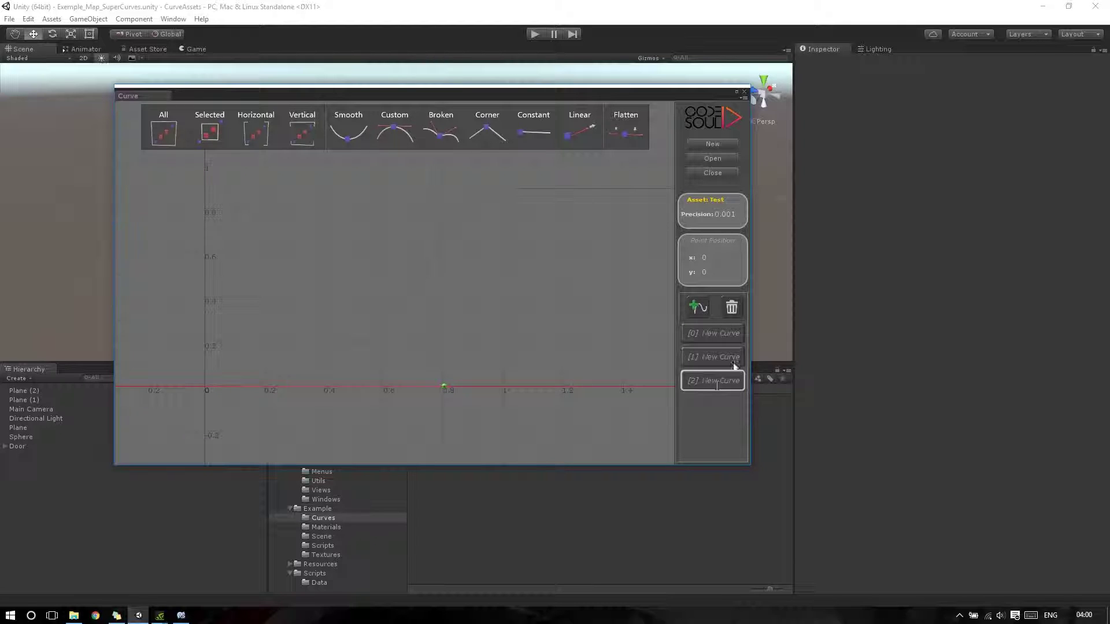
pyautogui.click(732, 308)
# - Add two points to curve [1], at about x 1.23, y 0.63 and about x 0.09, y 0.15
pyautogui.click(724, 356)
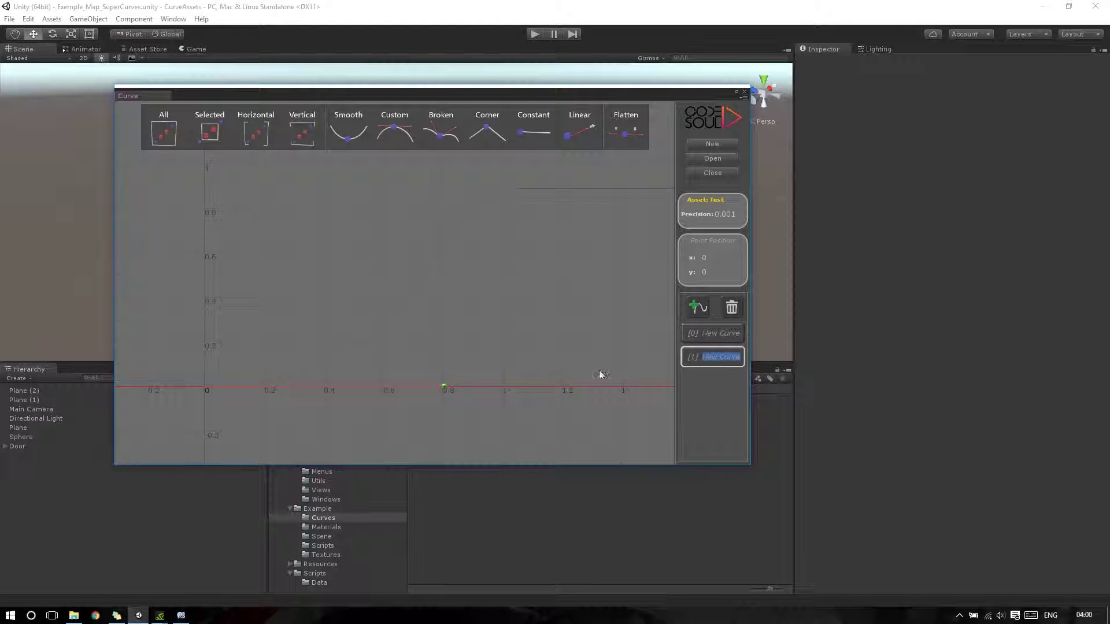
pyautogui.rightClick(574, 340)
pyautogui.click(613, 342)
pyautogui.moveTo(570, 387); pyautogui.dragTo(570, 247)
pyautogui.rightClick(242, 227)
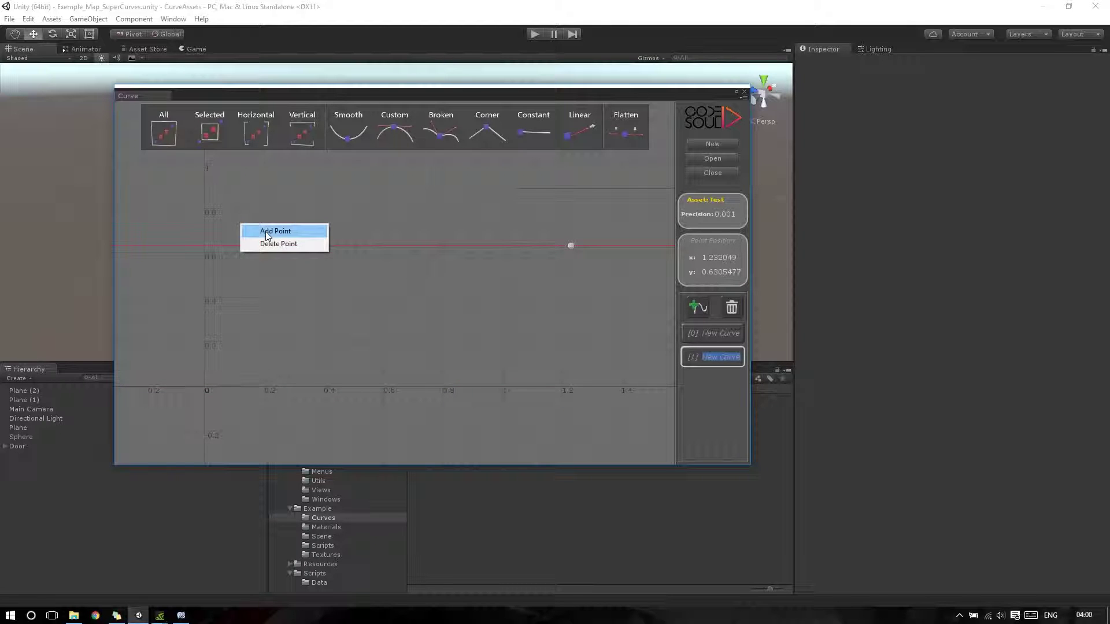
pyautogui.moveTo(247, 250); pyautogui.dragTo(234, 354)
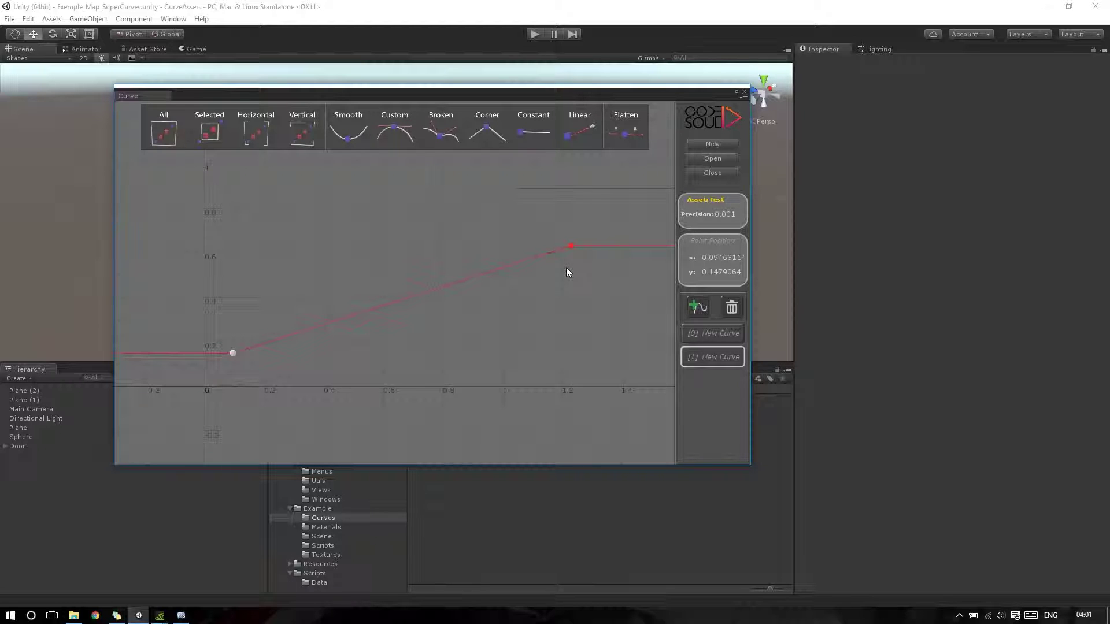
# - Turn on debug mode to inspect coordinates along curve [1], and switch to curve [0]
pyautogui.press('d')
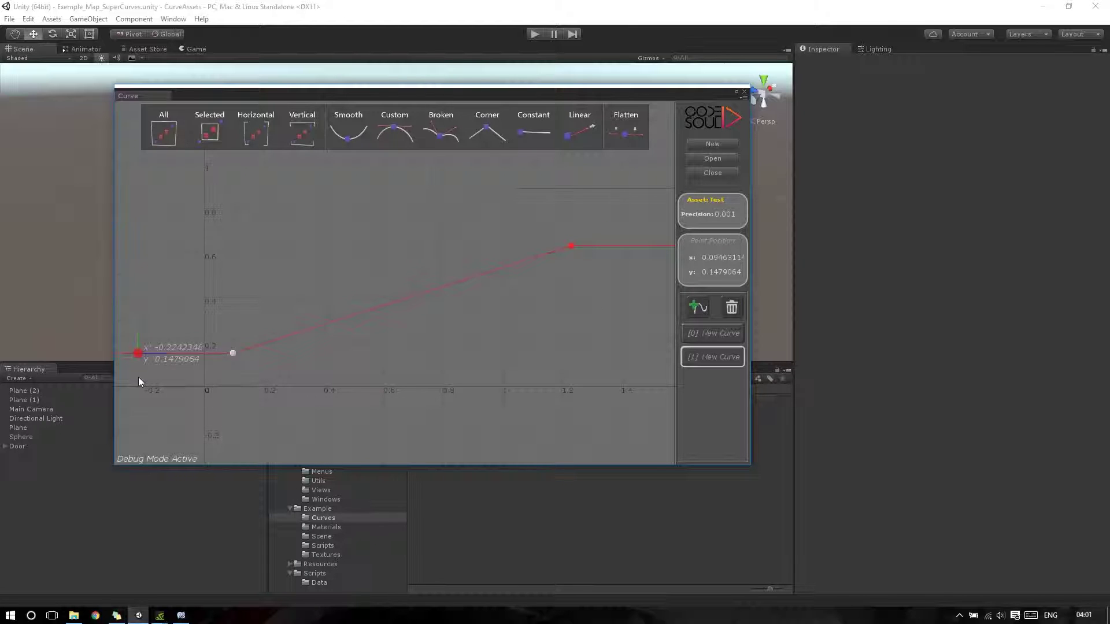
pyautogui.click(709, 334)
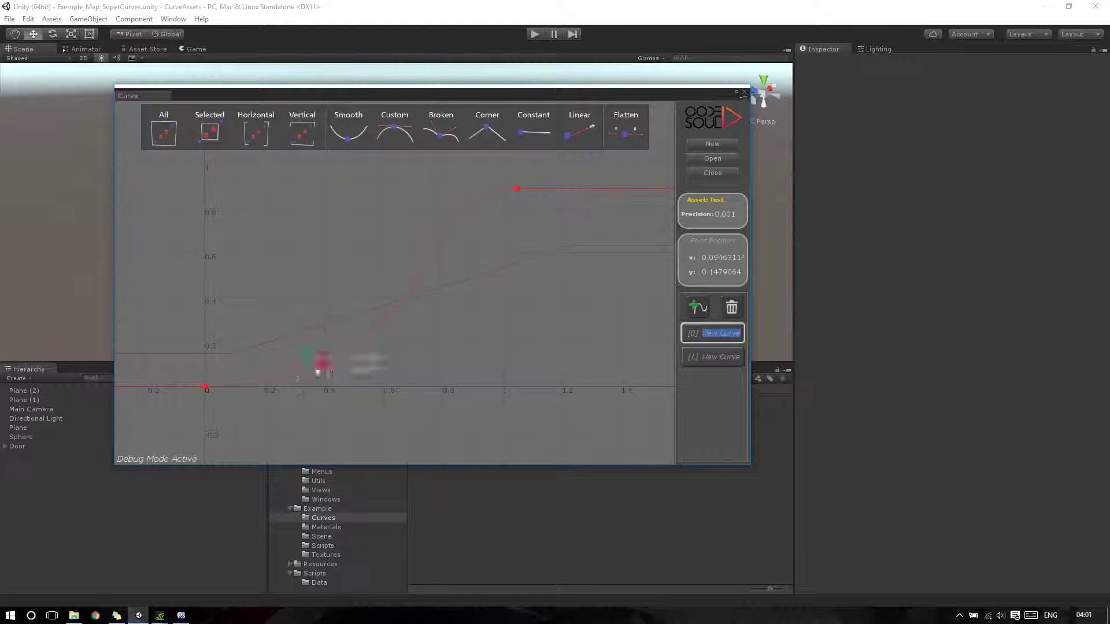